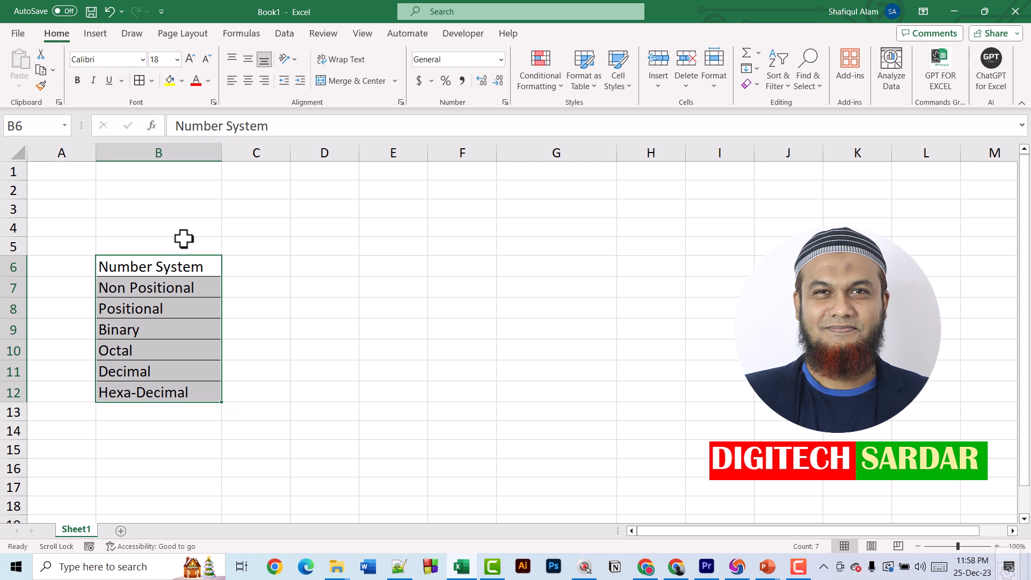
- Copy the list in B6:B12 and insert an Organization Chart SmartArt graphic from the Hierarchy category
key("ctrl+c")
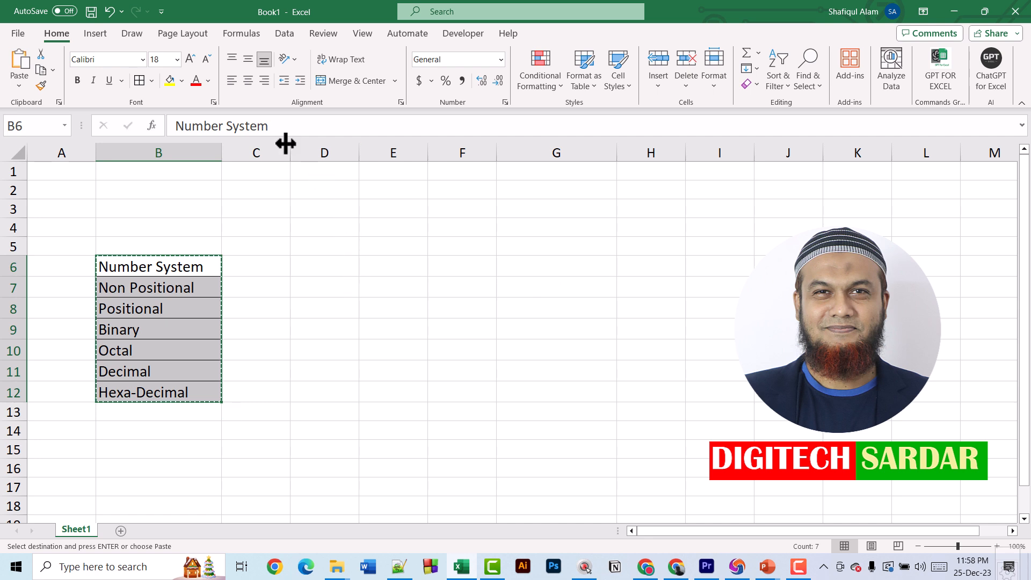
left_click(95, 34)
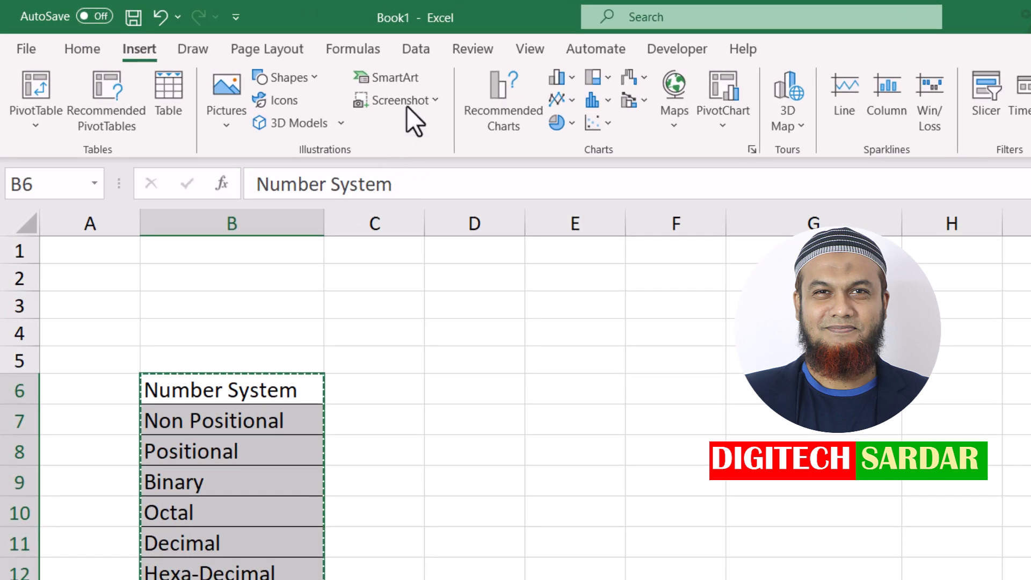
left_click(415, 80)
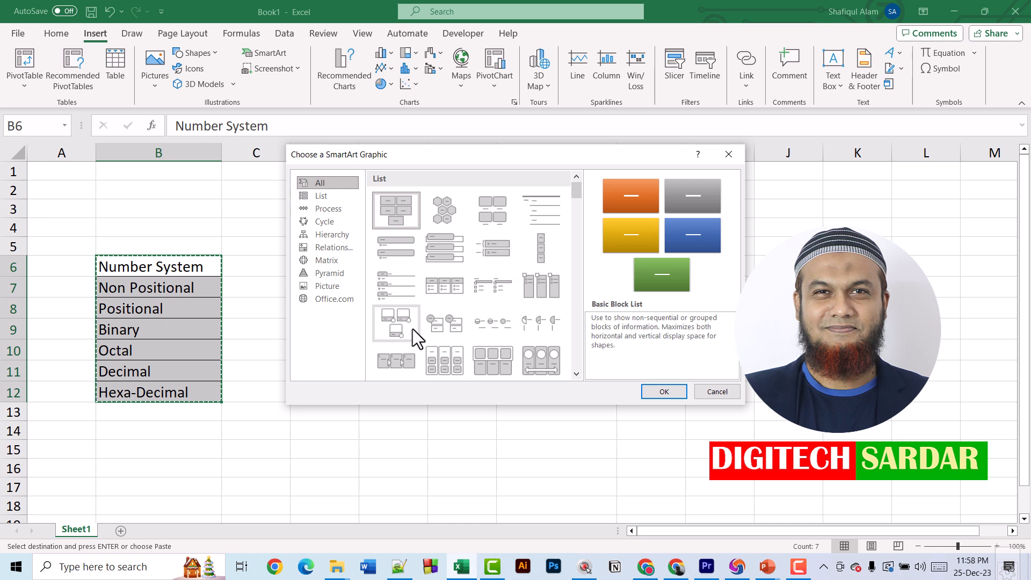
left_click(334, 197)
left_click(352, 235)
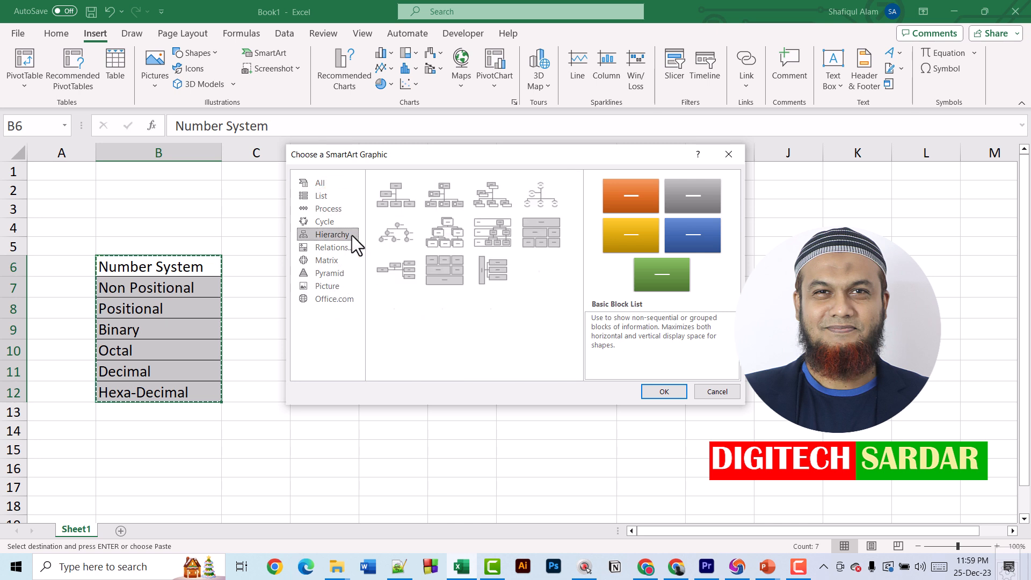
left_click(388, 197)
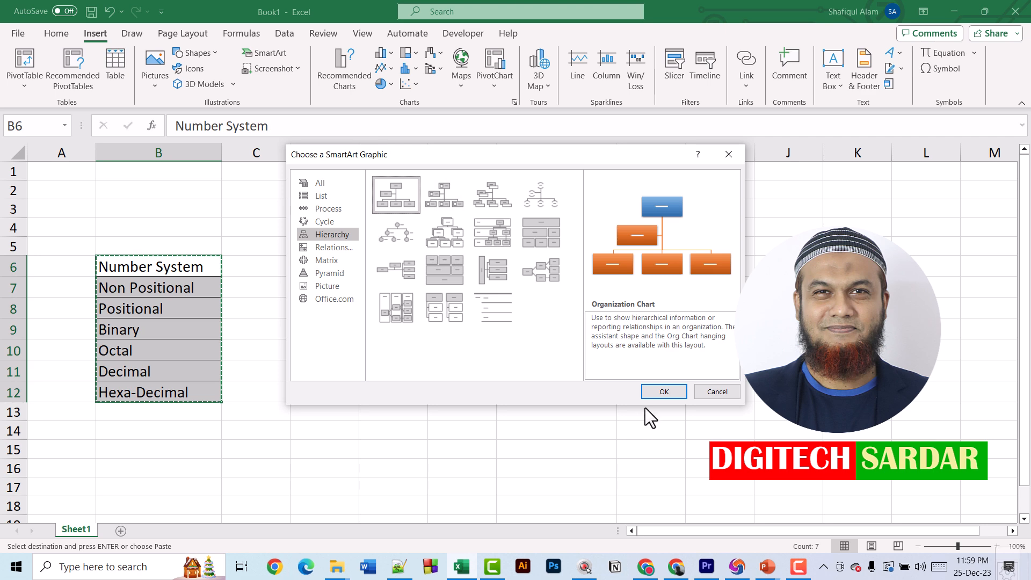
left_click(663, 392)
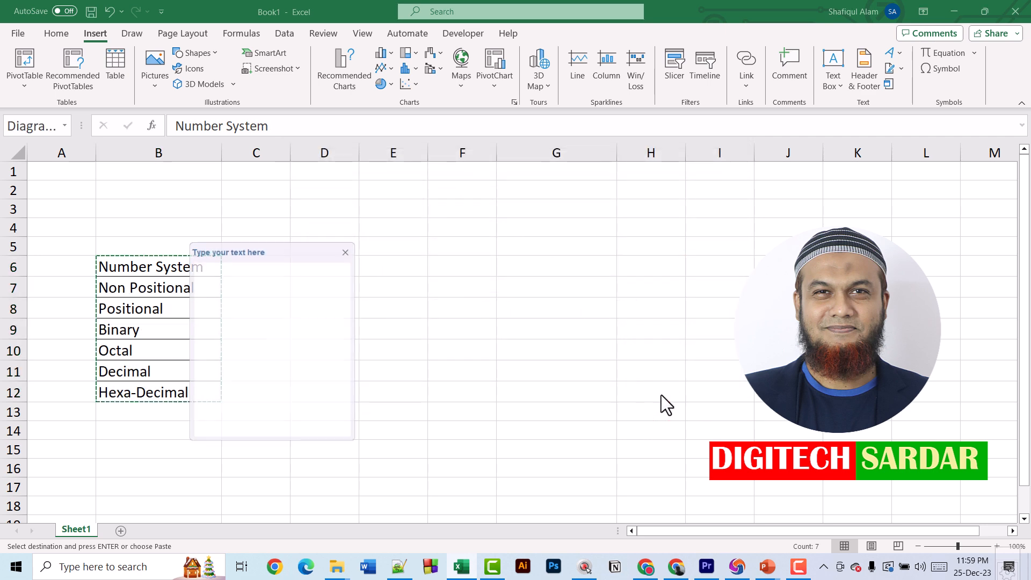
- Move the SmartArt text pane beside the chart and apply the third 3-D SmartArt style to the graphic
left_click_drag(288, 250, 817, 255)
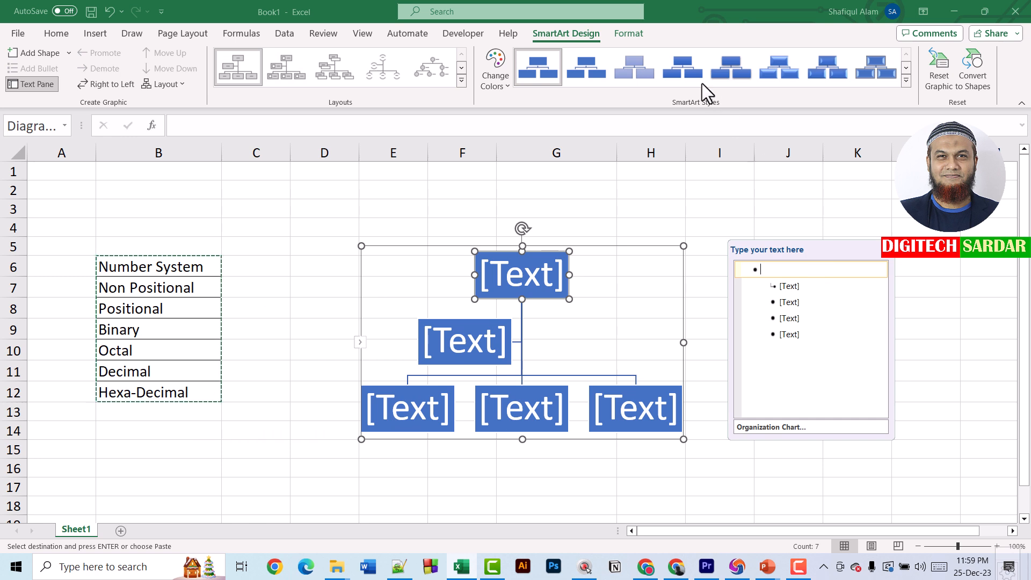
left_click(882, 70)
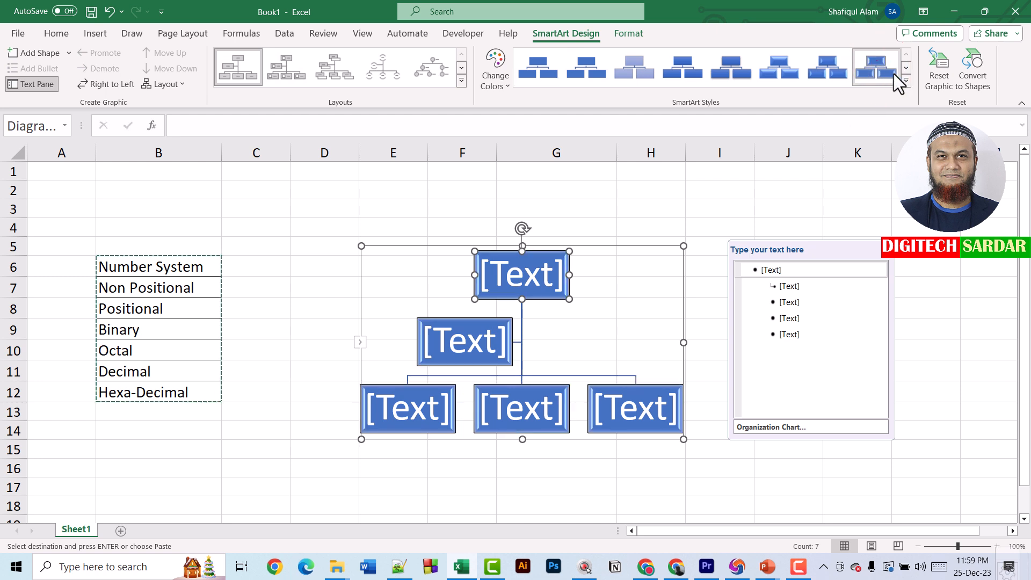
left_click(906, 80)
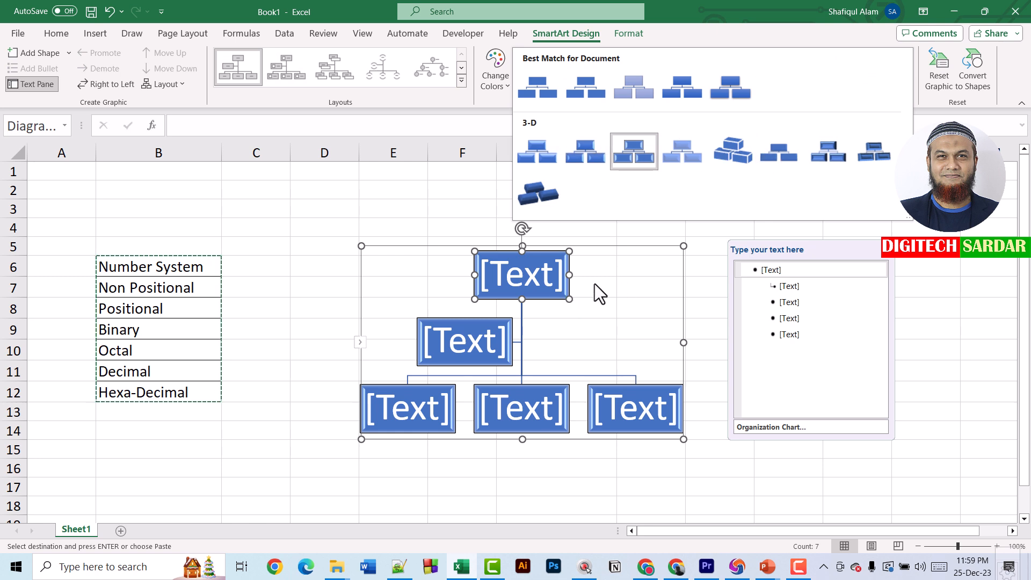
left_click(795, 272)
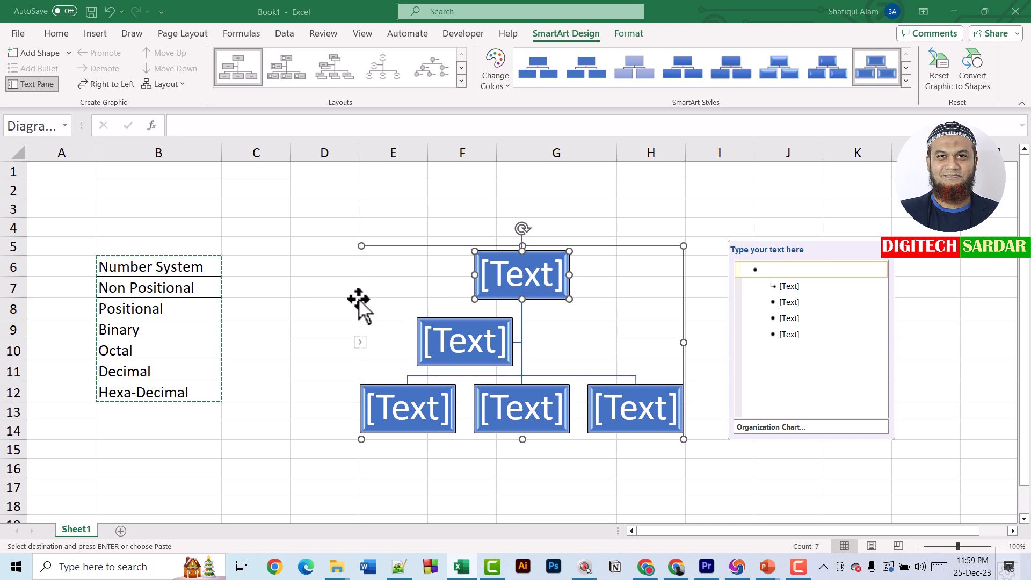
- Delete the placeholder bullets in the SmartArt text pane and paste the copied list there
left_click(827, 335)
key("BackSpace")
key("BackSpace")
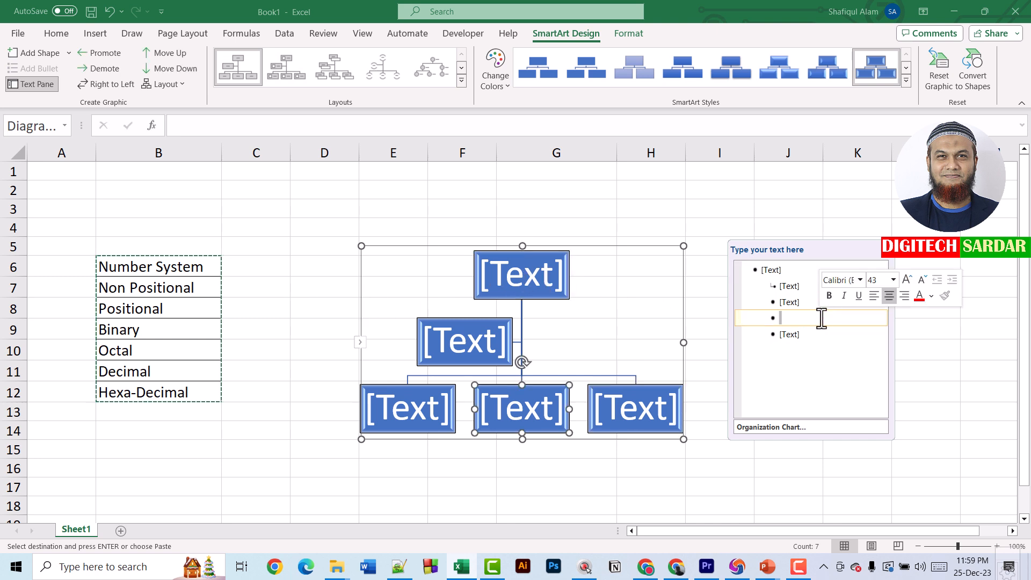
key("BackSpace")
key("BackSpace")
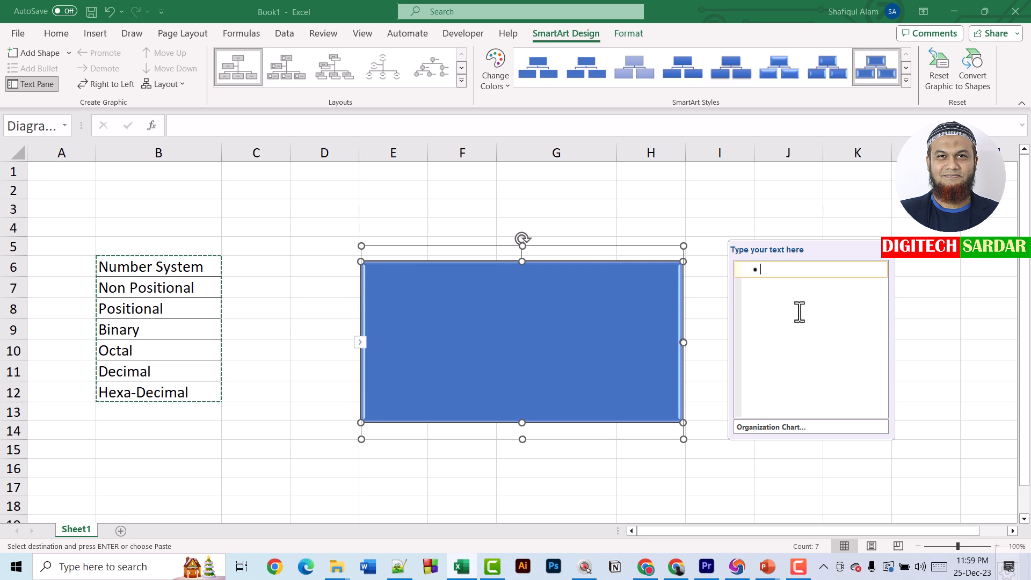
key("ctrl+v")
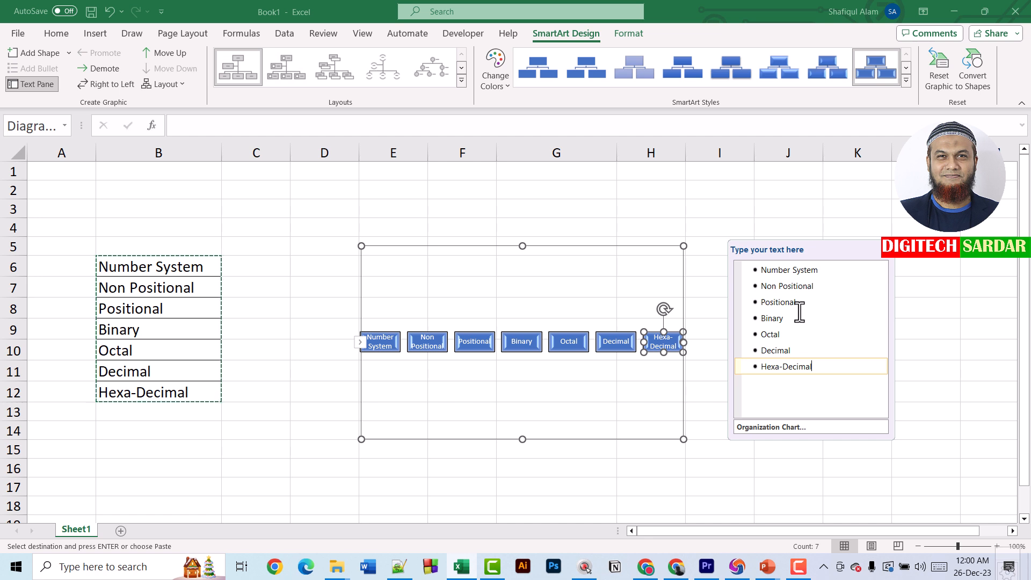
- Demote Non Positional and Positional under Number System, and demote Binary, Octal, Decimal and Hexa-Decimal under Positional
left_click(761, 286)
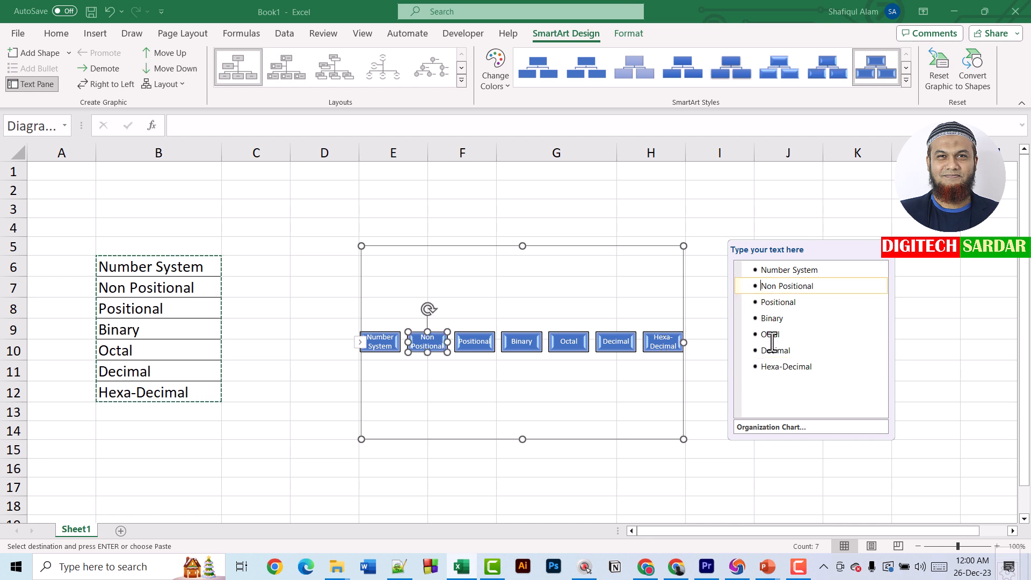
key("Tab")
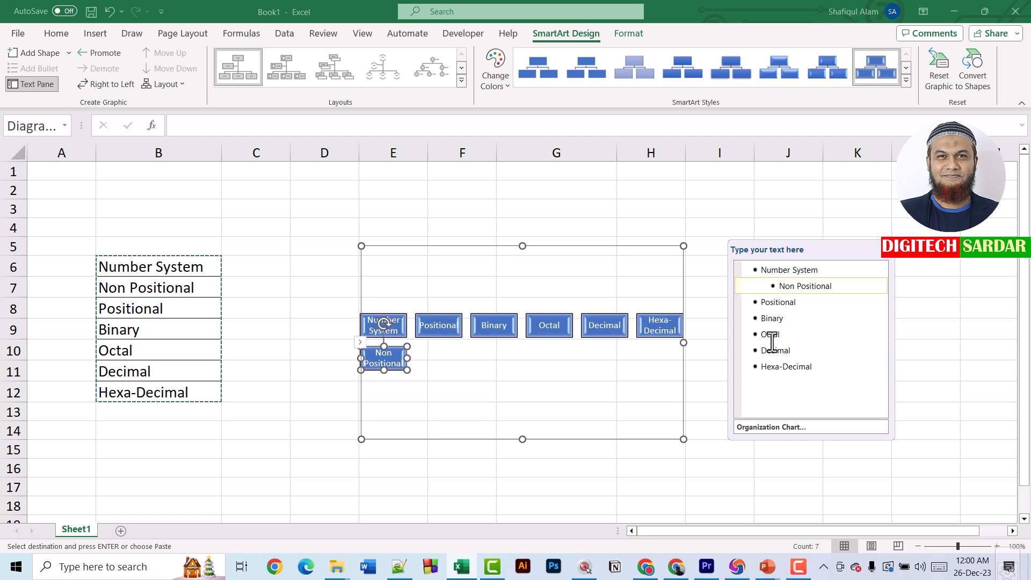
left_click(762, 303)
key("Tab")
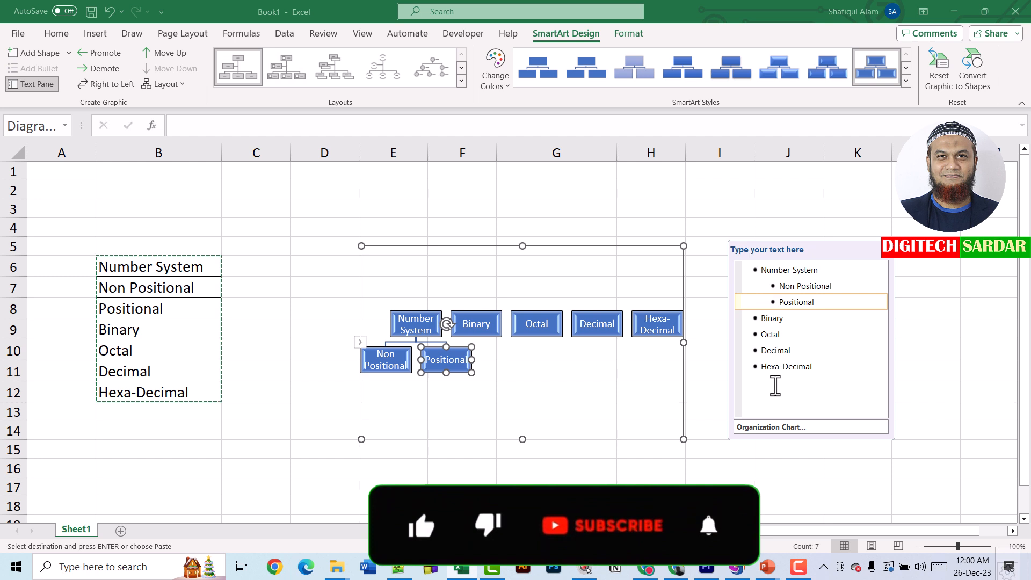
left_click_drag(761, 318, 814, 370)
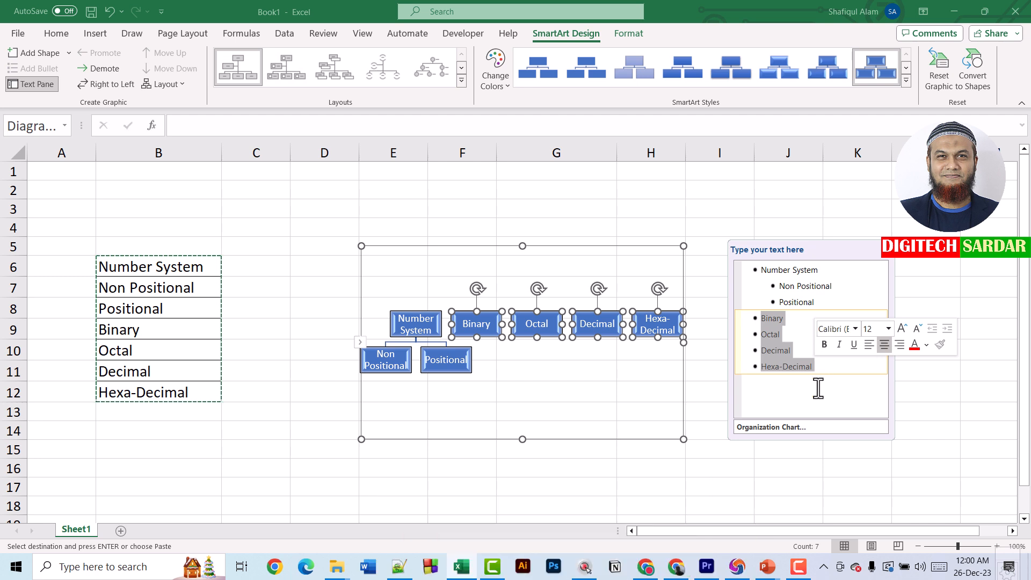
key("Tab")
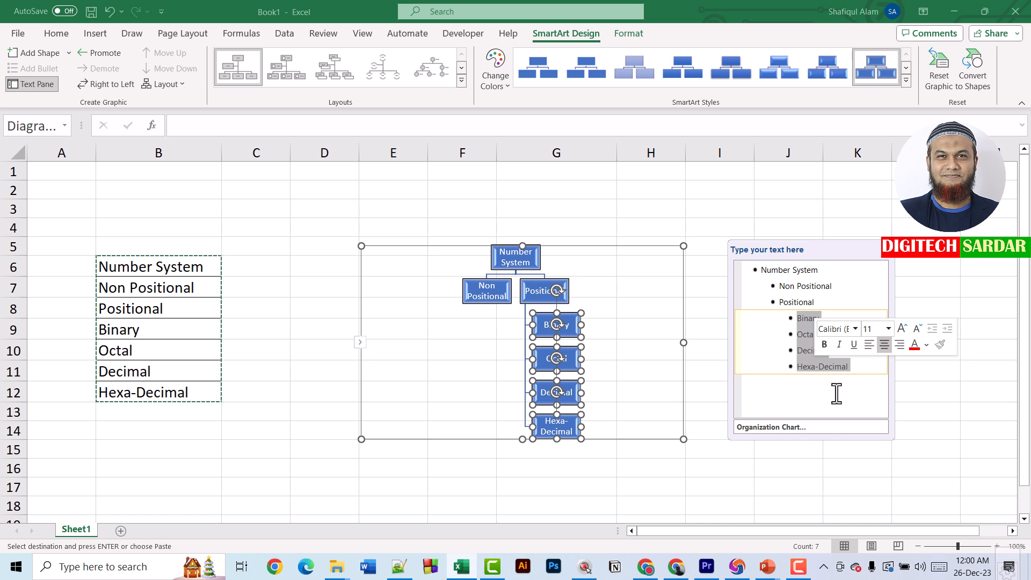
- Try promoting Decimal one level and moving it with Hexa-Decimal directly below the Positional entry
left_click(785, 350)
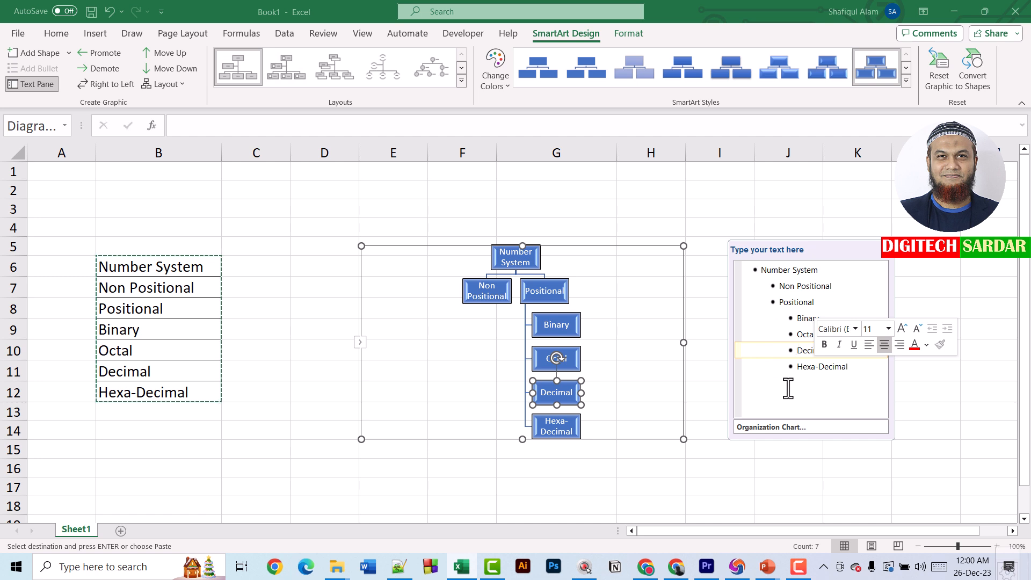
key("BackSpace")
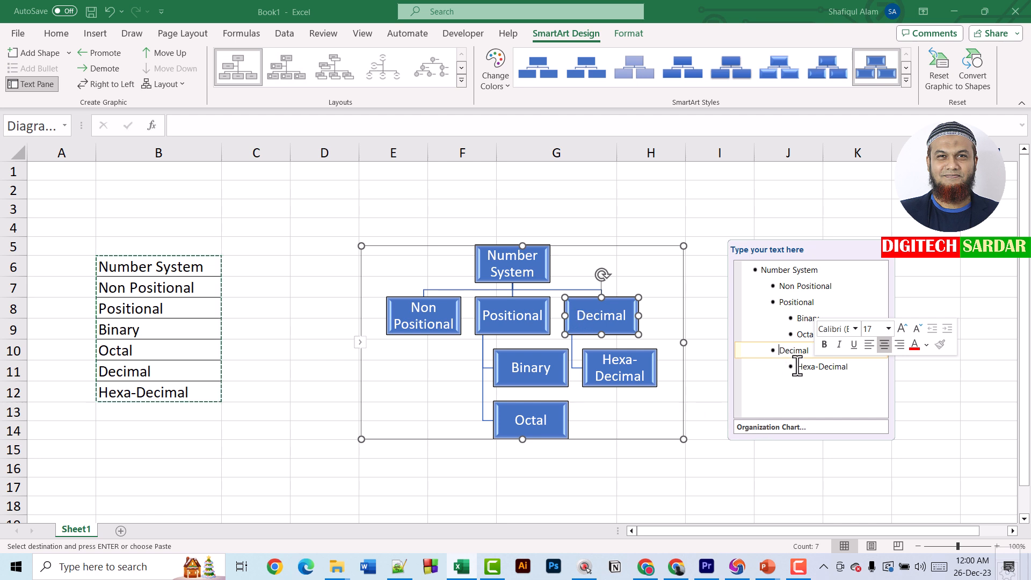
left_click_drag(877, 369, 776, 349)
key("ctrl+c")
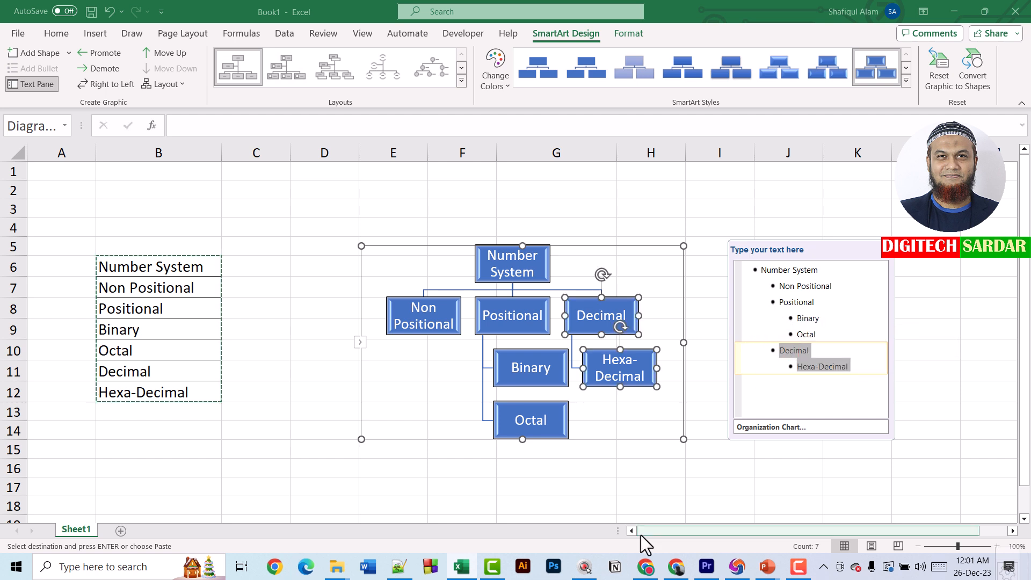
key("Delete")
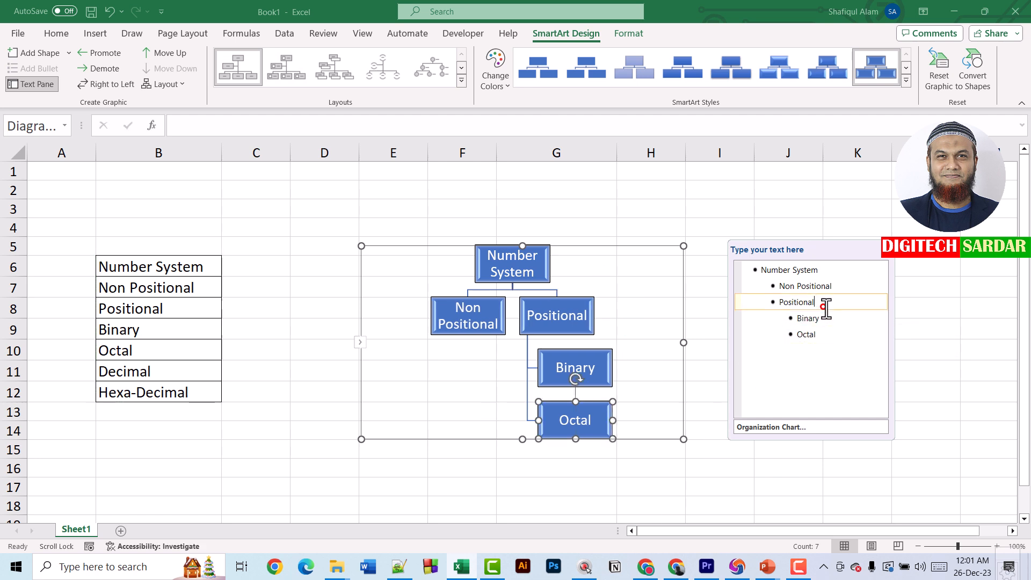
key("Return")
key("ctrl+v")
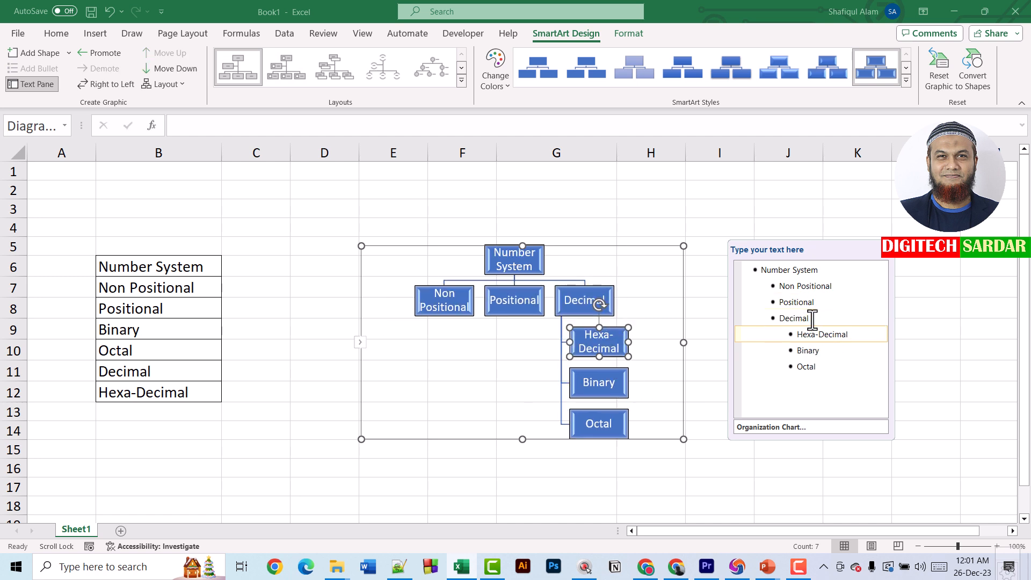
- Undo the promotion and relocation of the Decimal and Hexa-Decimal entries
key("ctrl+z")
key("ctrl+z")
key("ctrl+z")
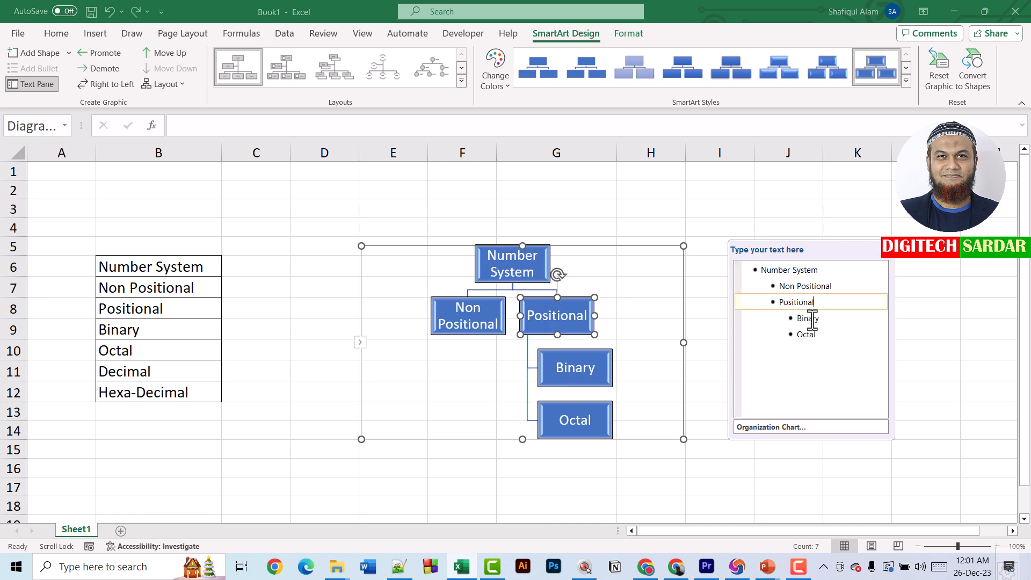
key("ctrl+z")
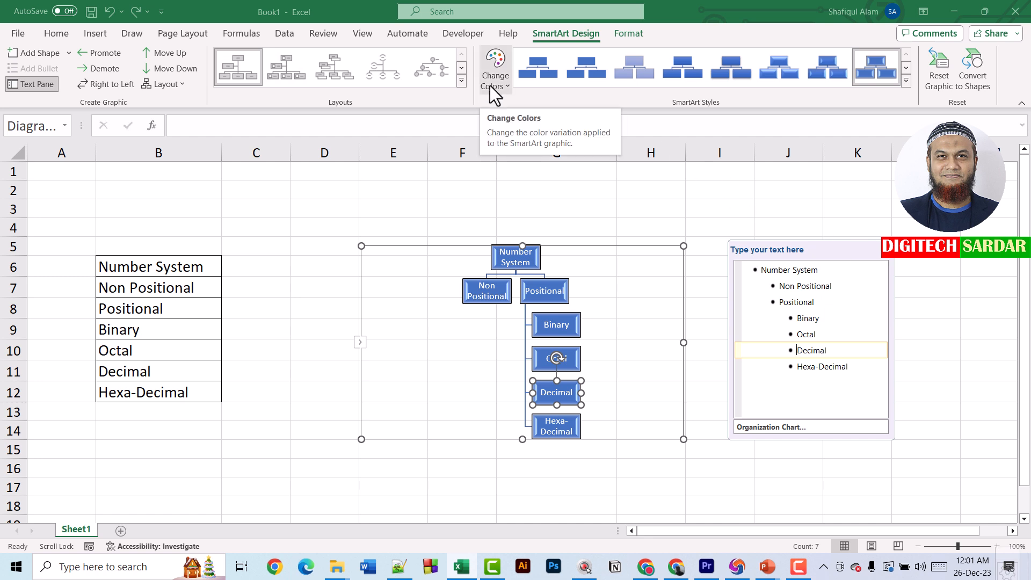
- Switch the graphic to the Labeled Hierarchy layout and apply a Colorful variation with orange, gold and blue levels
left_click(459, 83)
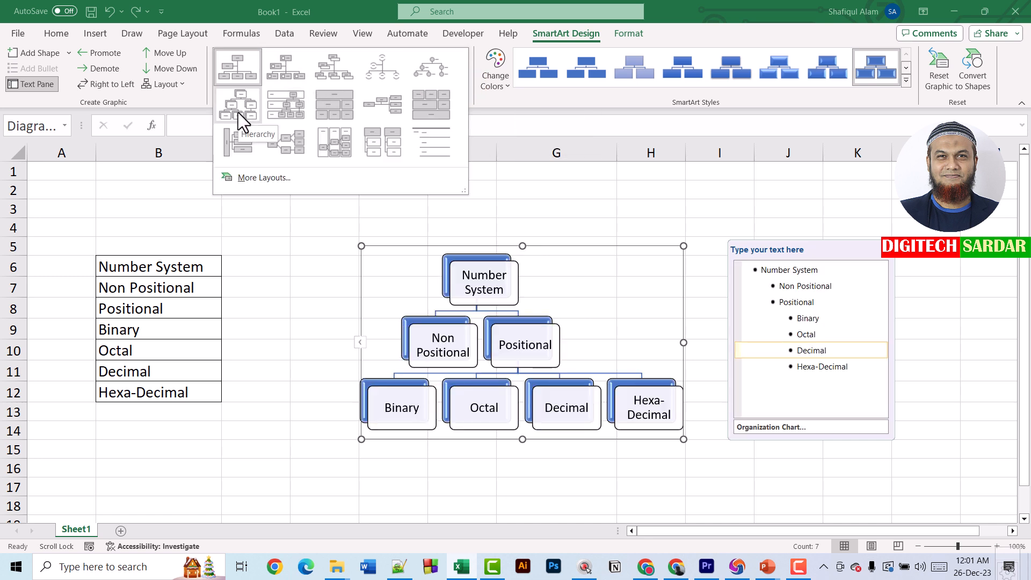
left_click(295, 110)
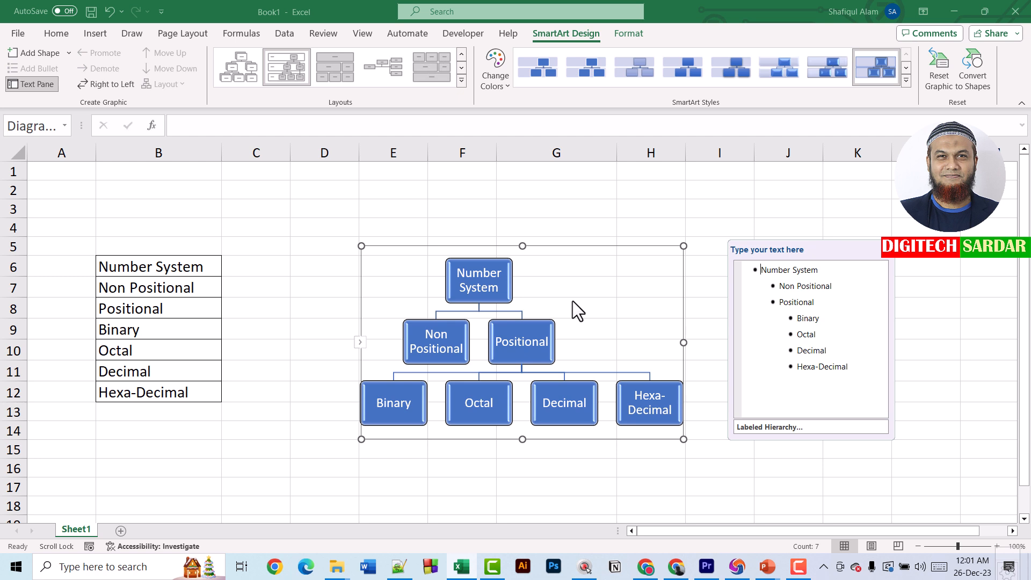
left_click(504, 84)
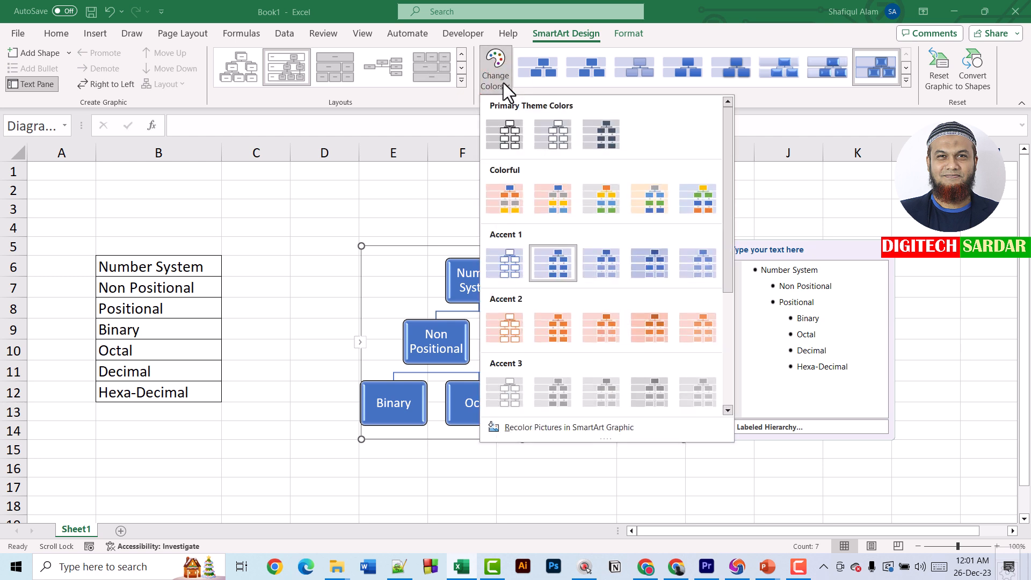
left_click(616, 205)
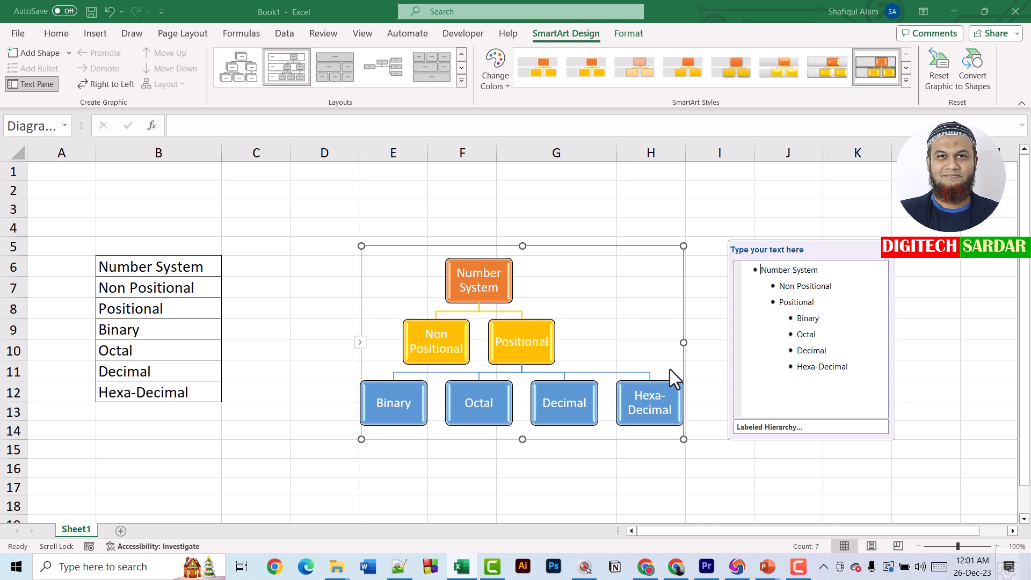
- Widen the SmartArt frame and the Hexa-Decimal box so that the box's label fits on one line
left_click(634, 393)
left_click_drag(684, 343, 719, 343)
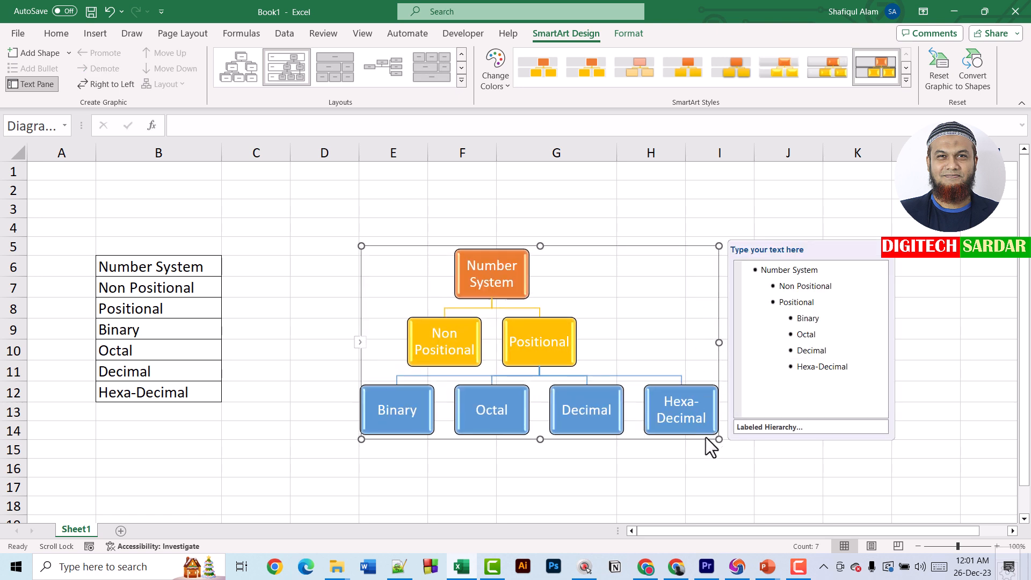
left_click(682, 422)
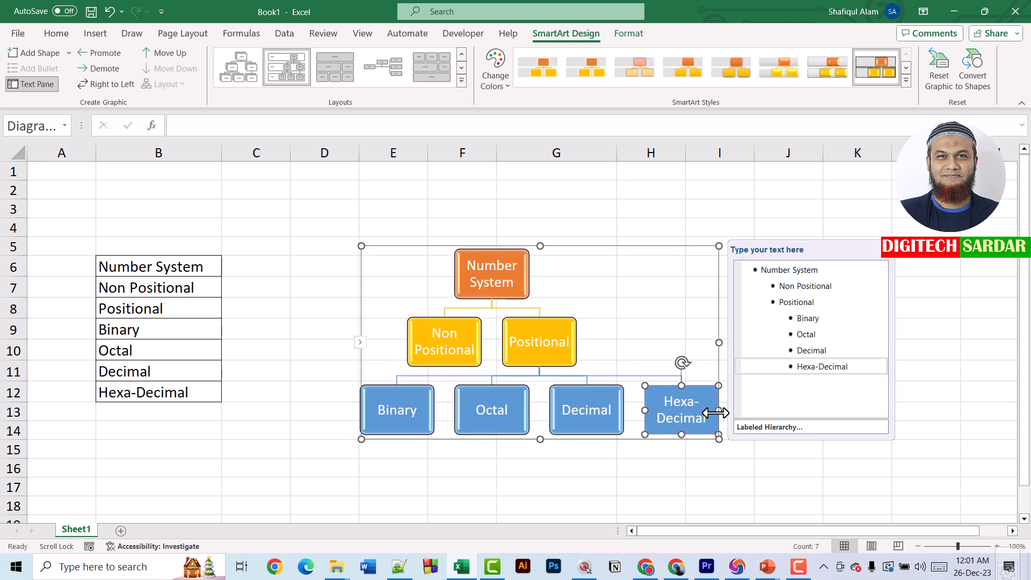
left_click(719, 411)
left_click(694, 413)
left_click_drag(731, 411, 697, 396)
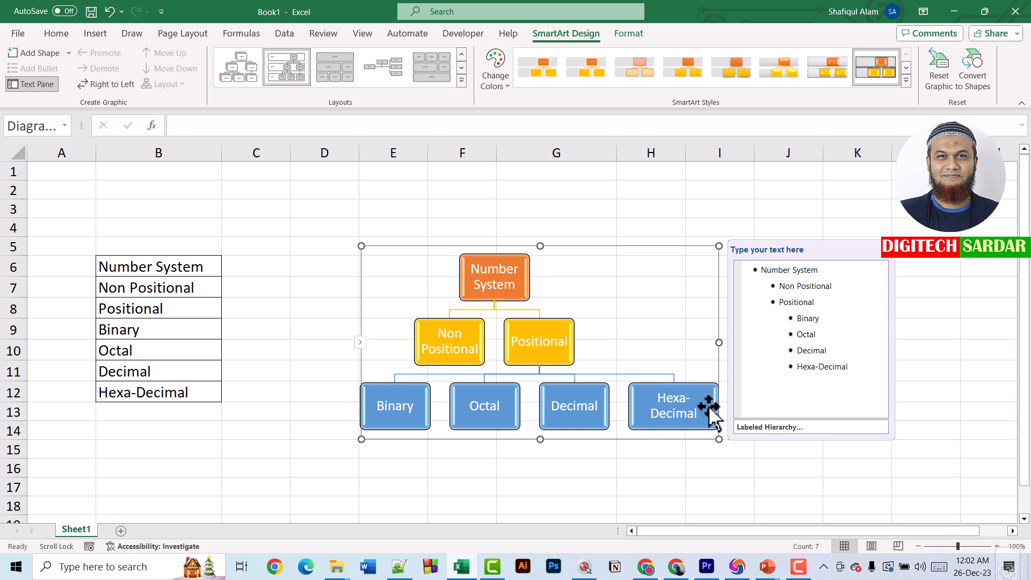
left_click_drag(715, 407, 724, 406)
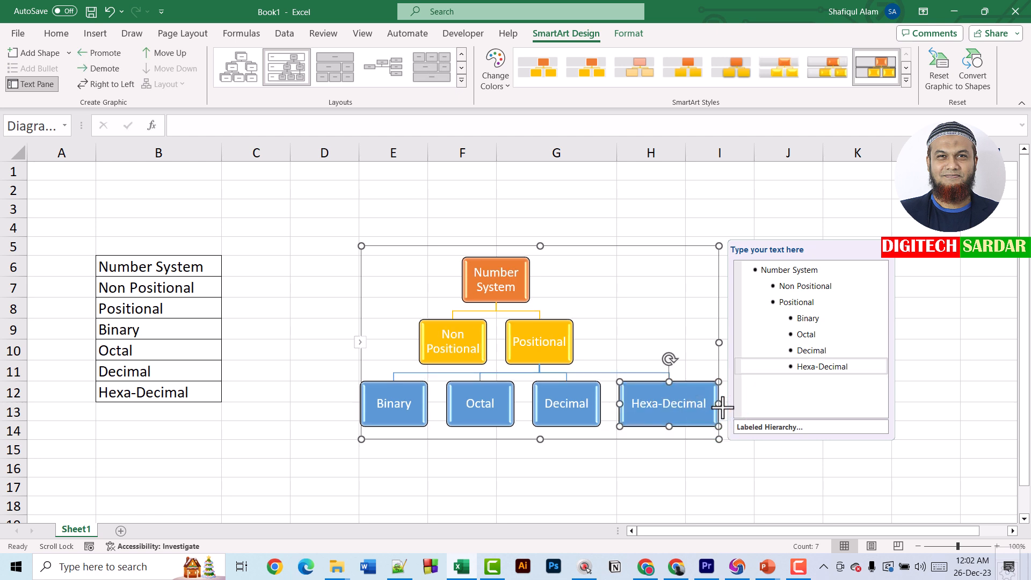
- Widen the Non Positional box so that its label fits on one line, and deselect the graphic
left_click(440, 337)
left_click_drag(487, 342, 497, 347)
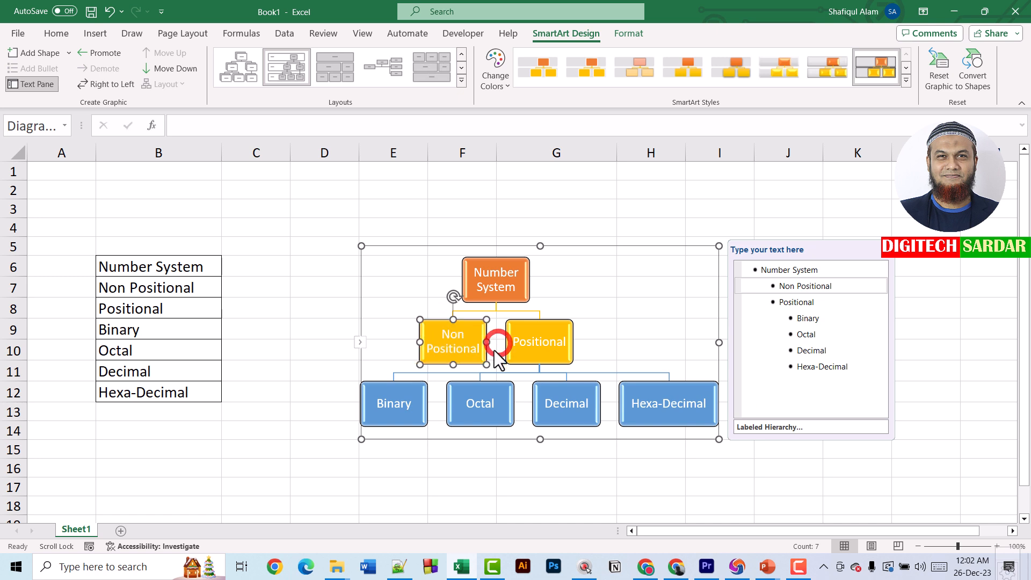
left_click(525, 491)
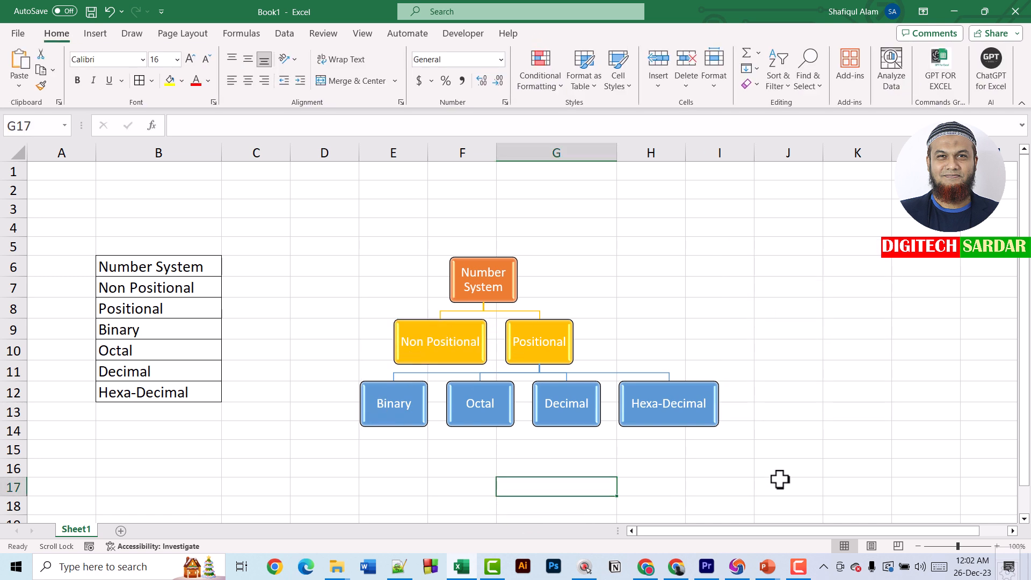
- Select the whole number system SmartArt graphic rather than a single box, and copy it
left_click(717, 418)
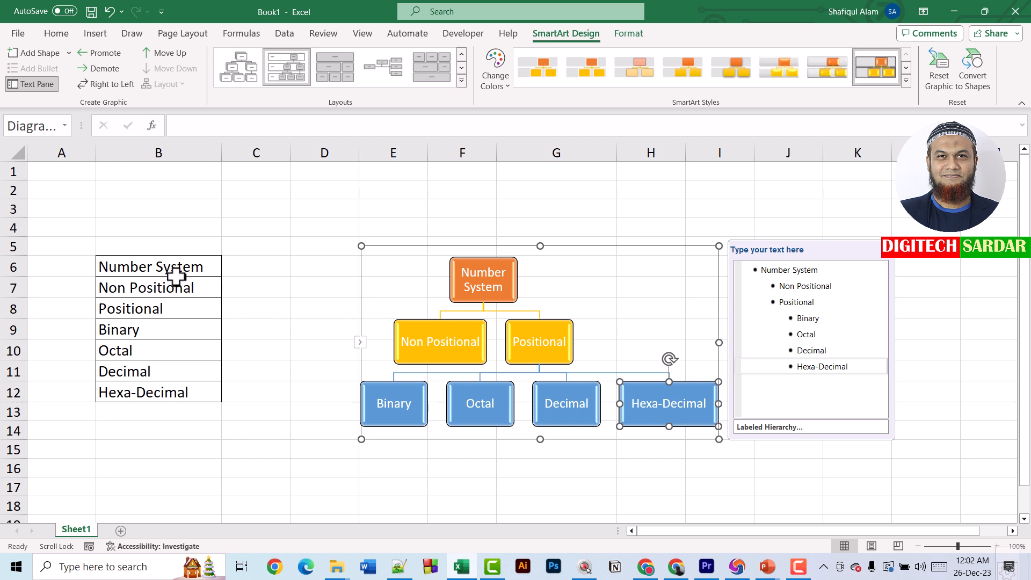
left_click(346, 288)
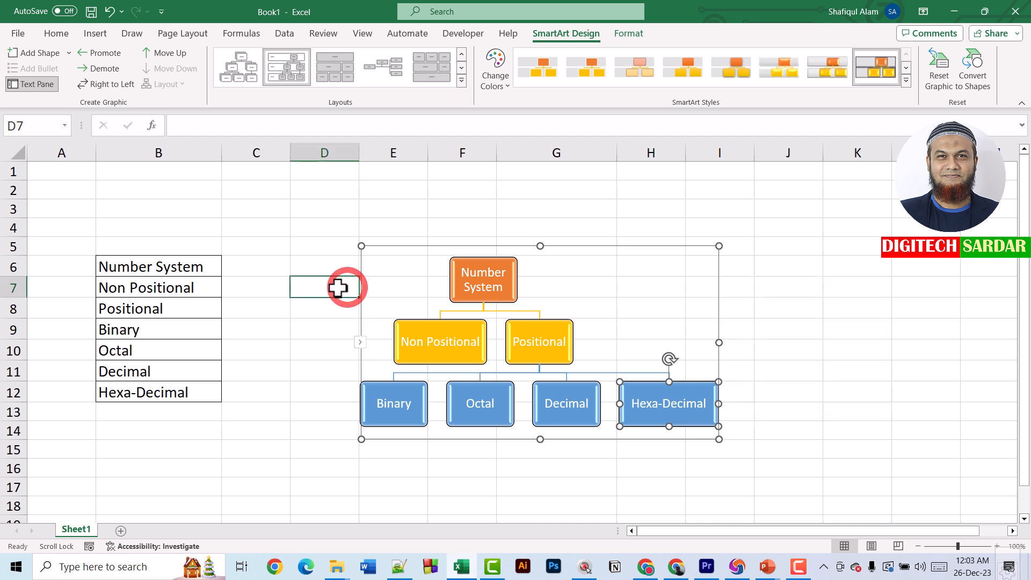
left_click(607, 290)
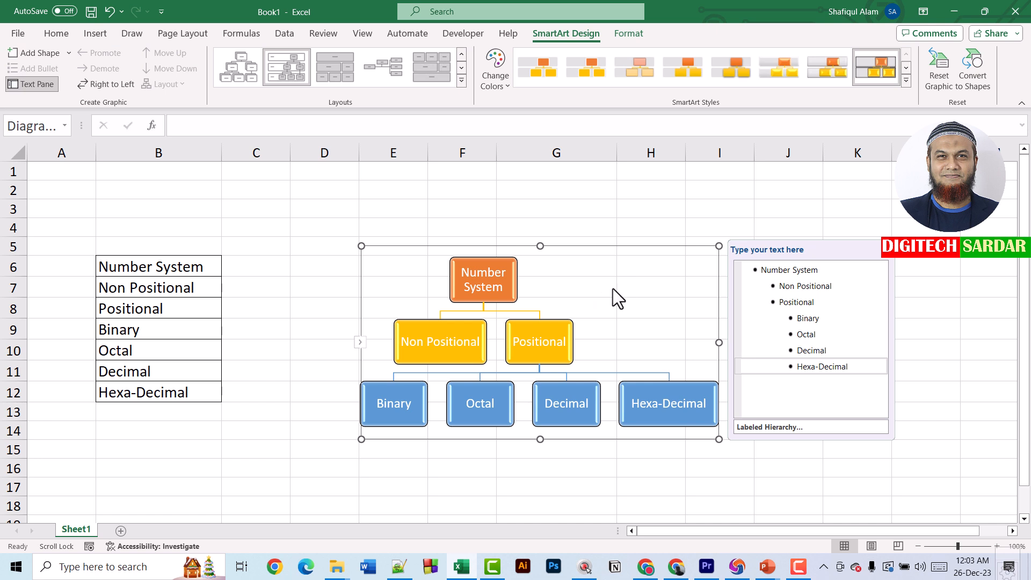
key("ctrl+c")
- Switch to Presentation2 in PowerPoint, paste the copied hierarchy graphic onto the blank slide 2, and deselect it
left_click(769, 565)
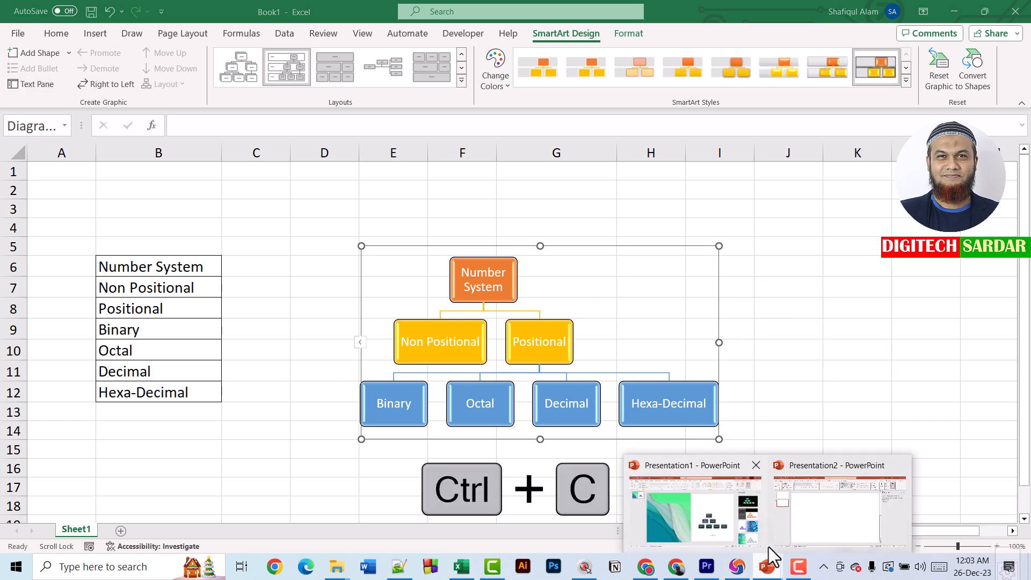
left_click(811, 525)
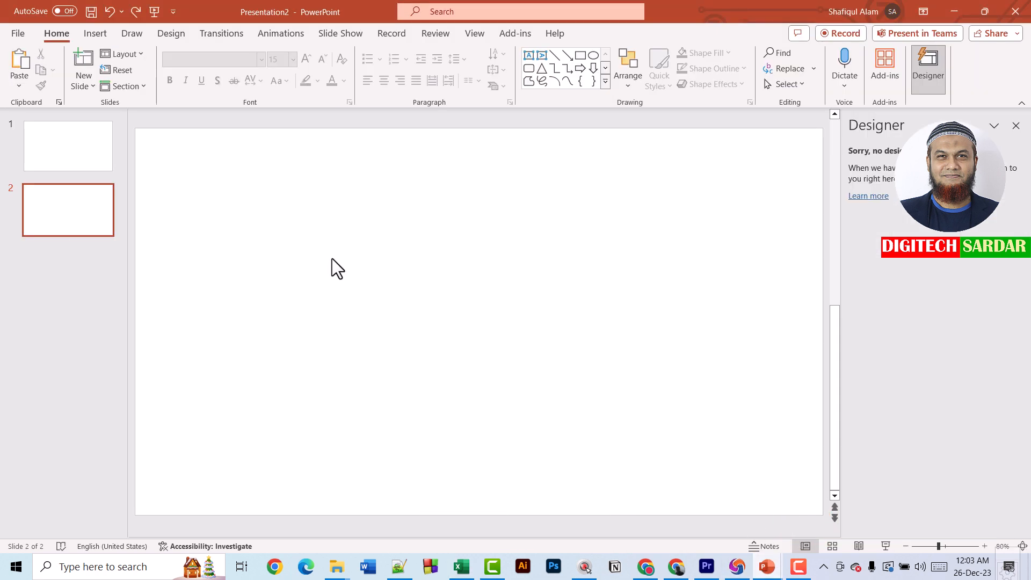
key("ctrl+v")
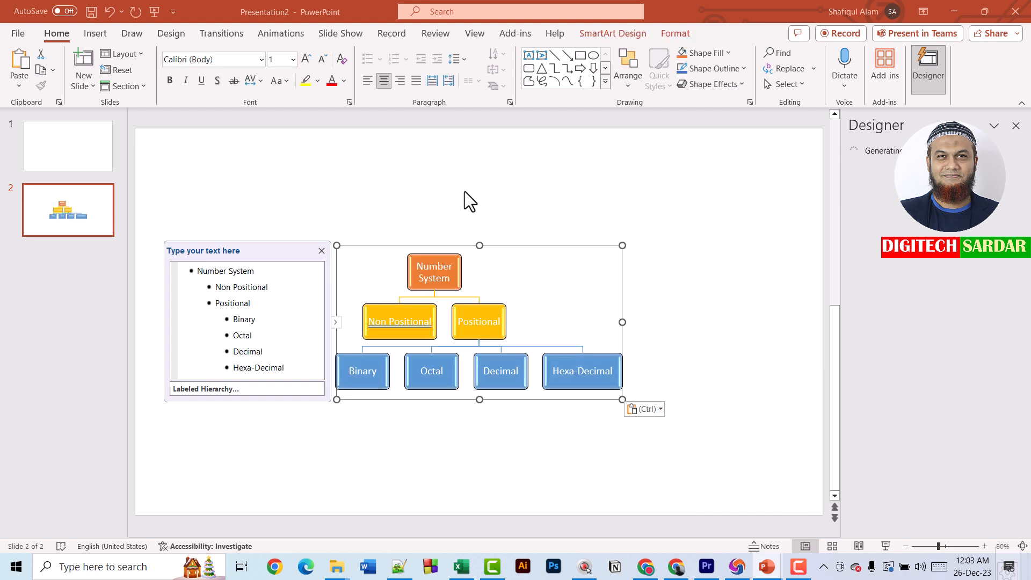
left_click(464, 192)
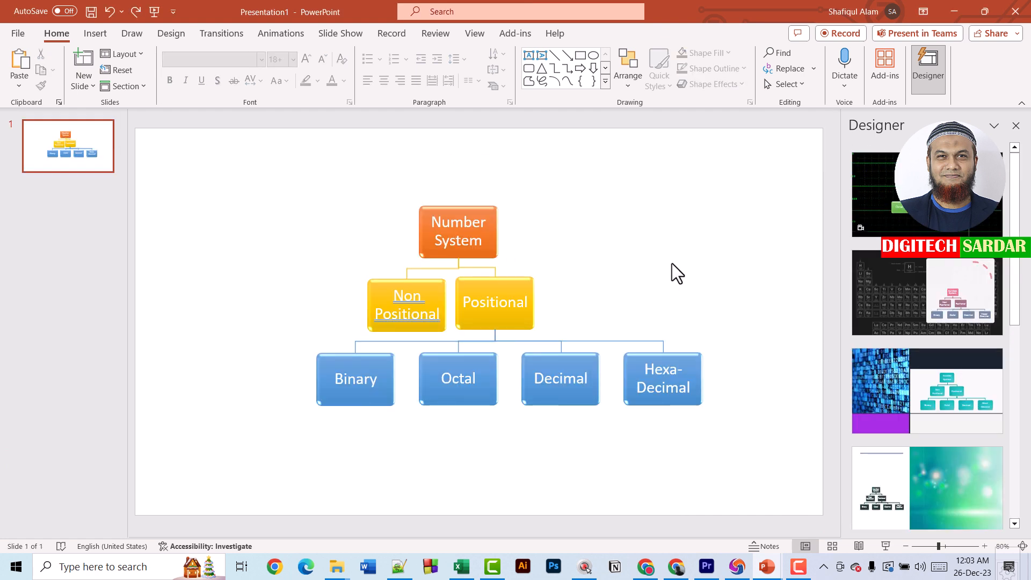
left_click(672, 263)
left_click(784, 253)
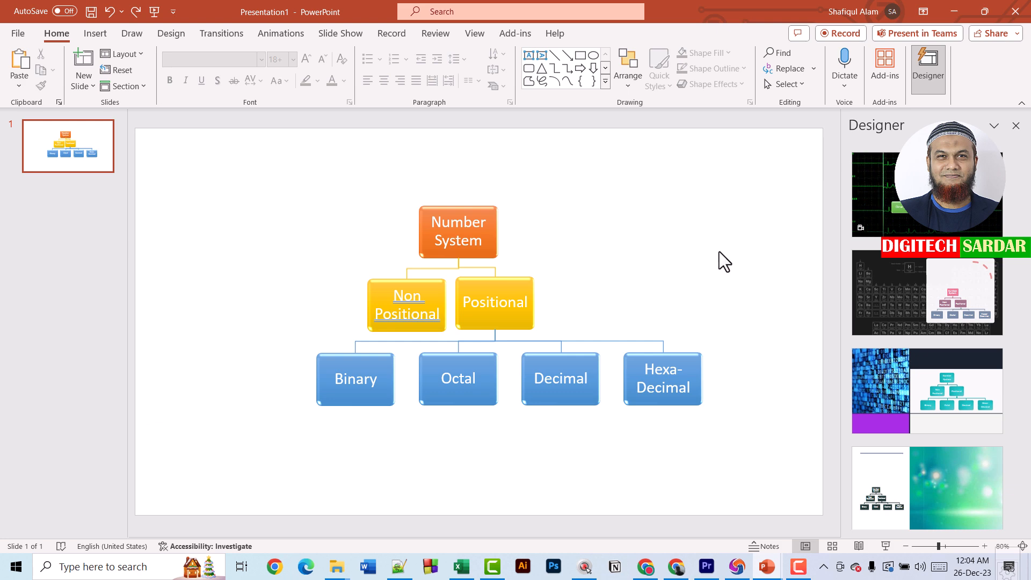